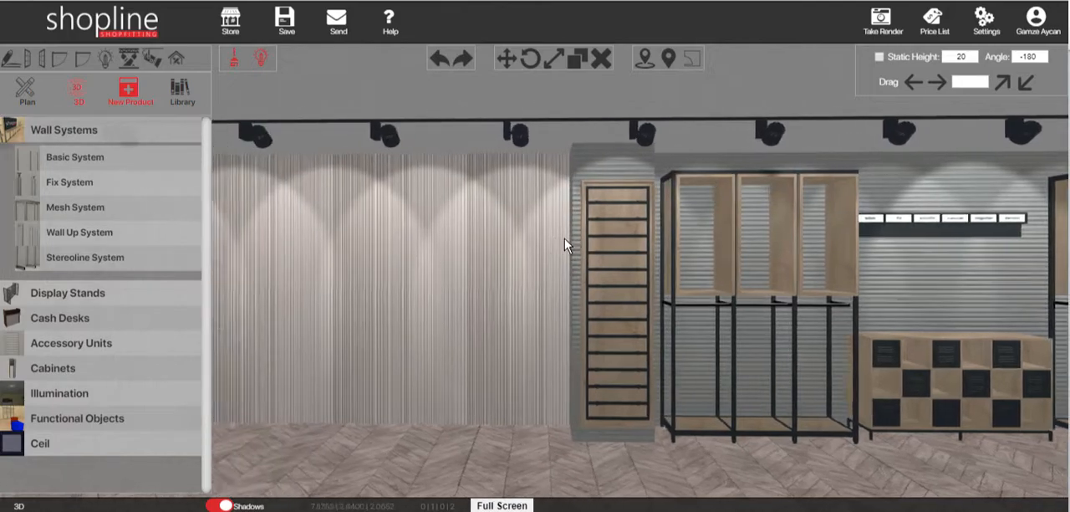
Step: Place the first WL01 Wall Up upright, 270 high, on the slatted wall beside the column next to the wooden display
{"action": "mouse_move", "coordinate": [435, 268]}
{"action": "left_mouse_down"}
{"action": "mouse_move", "coordinate": [729, 262]}
{"action": "mouse_move", "coordinate": [610, 267]}
{"action": "mouse_move", "coordinate": [639, 265]}
{"action": "mouse_move", "coordinate": [623, 263]}
{"action": "left_mouse_up"}
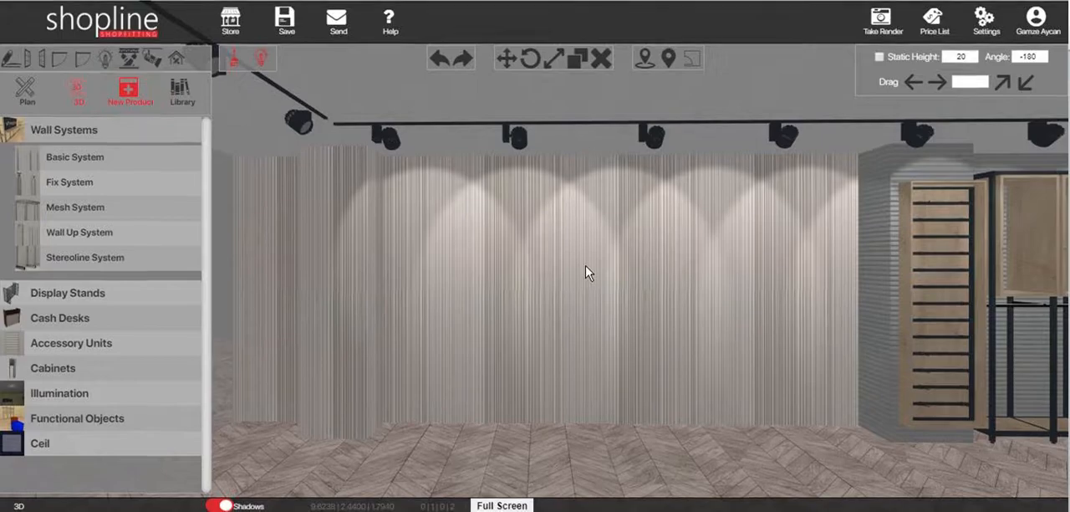
{"action": "left_click", "coordinate": [63, 239]}
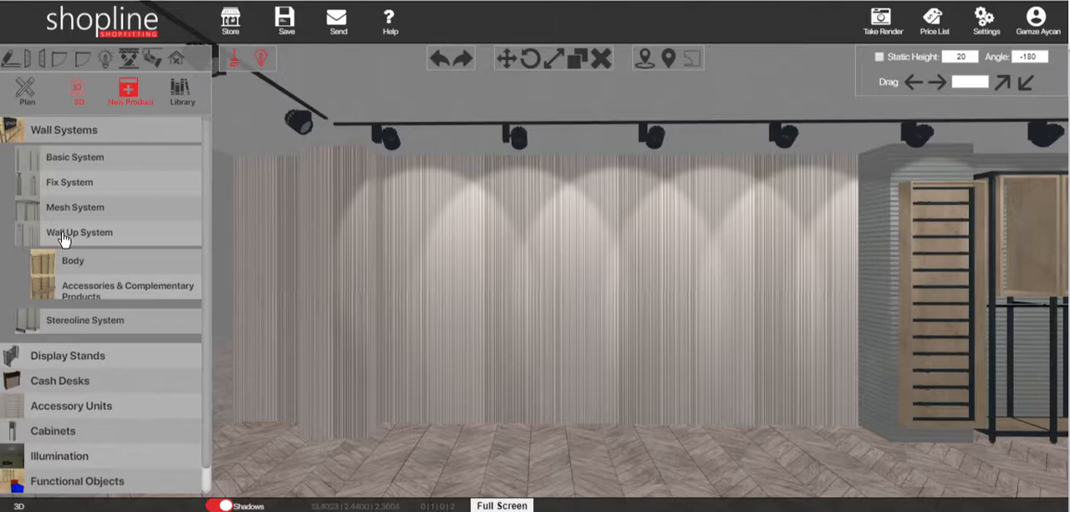
{"action": "left_click", "coordinate": [69, 261]}
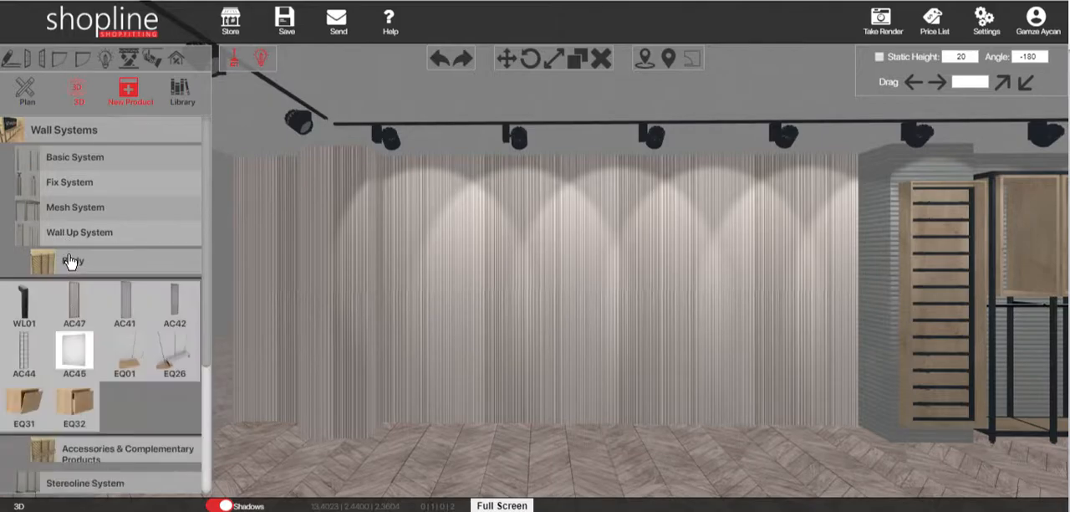
{"action": "left_click", "coordinate": [33, 315]}
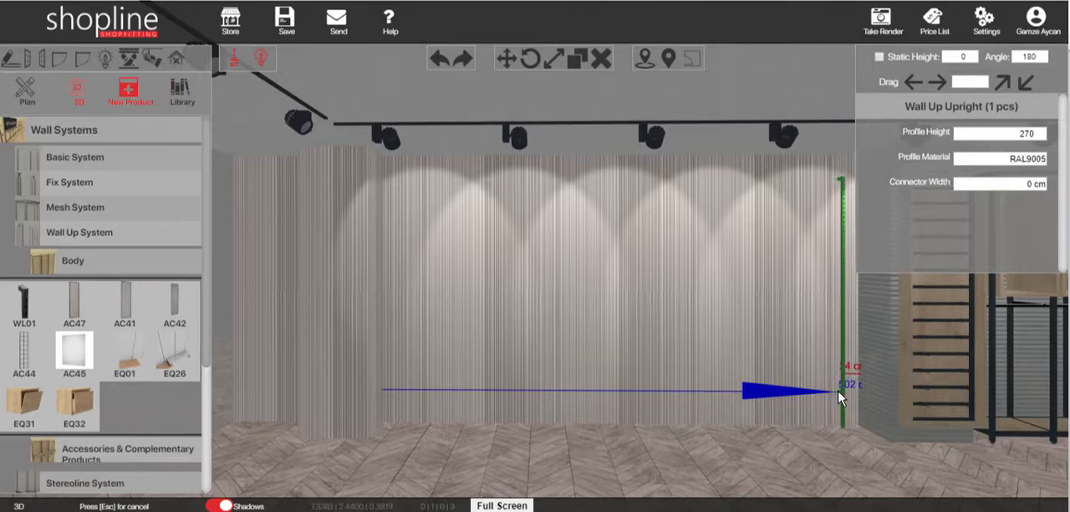
{"action": "left_click", "coordinate": [838, 389]}
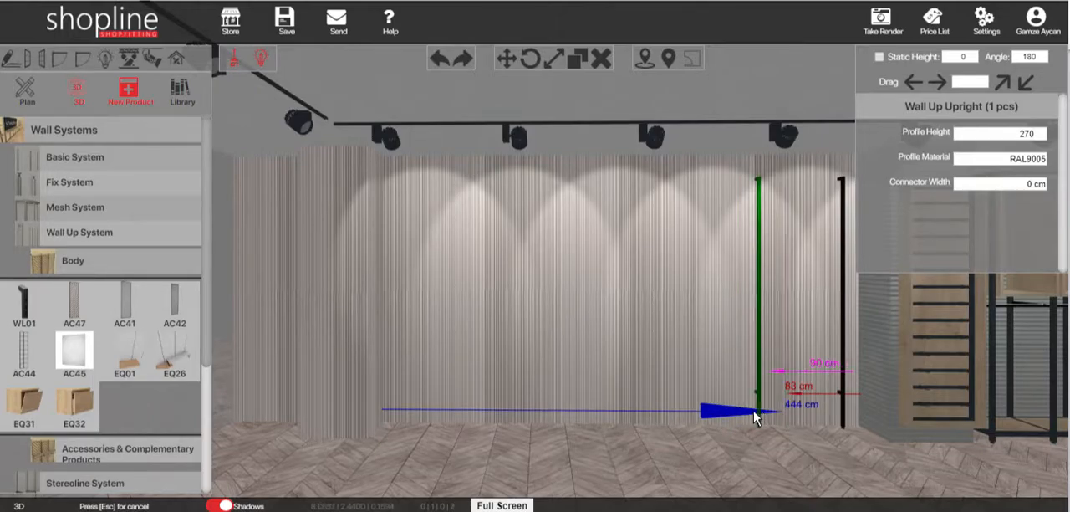
Step: Add five more Wall Up uprights along the slatted wall, spaced 90 cm apart, and end the placement
{"action": "left_click", "coordinate": [755, 416]}
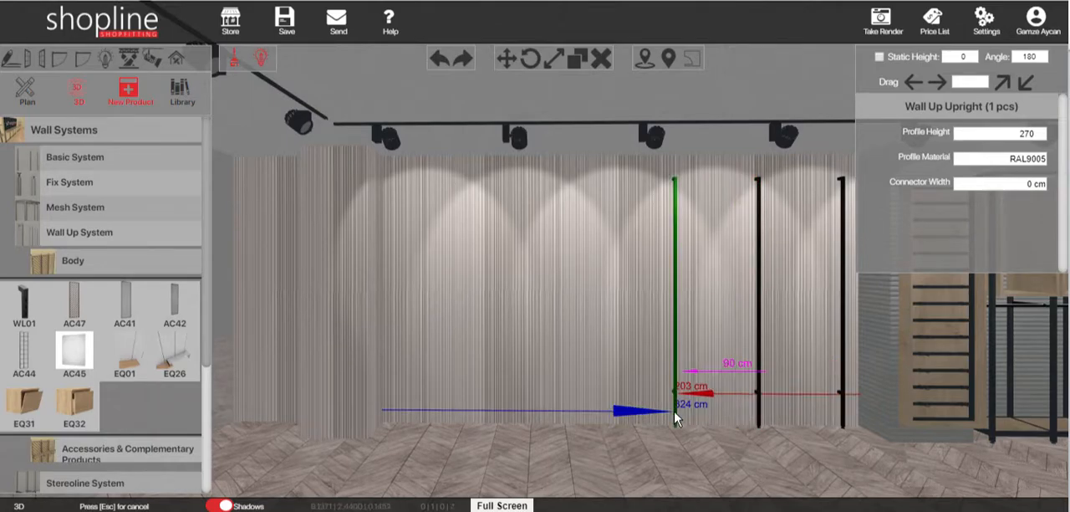
{"action": "left_click", "coordinate": [674, 415]}
{"action": "left_click", "coordinate": [593, 408]}
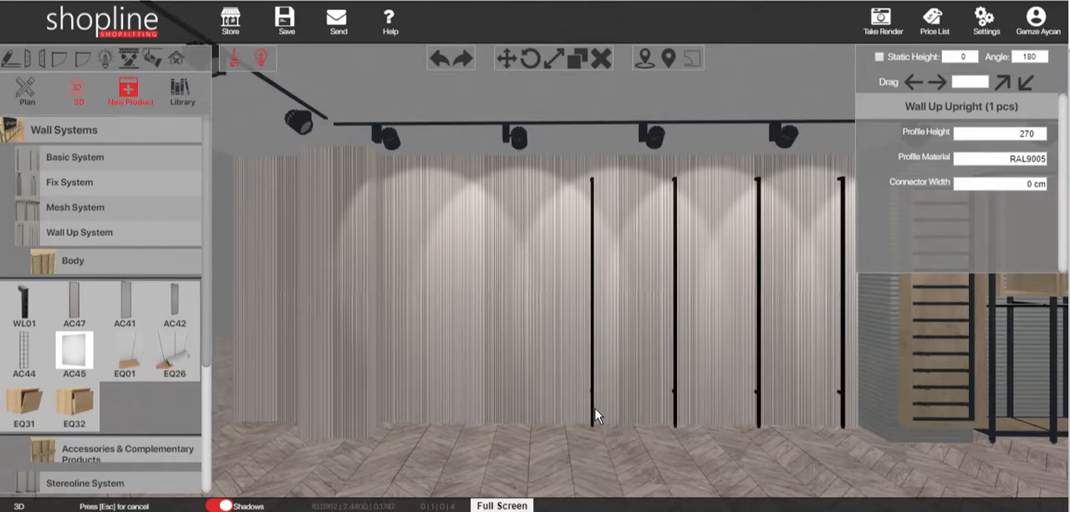
{"action": "left_click", "coordinate": [535, 410]}
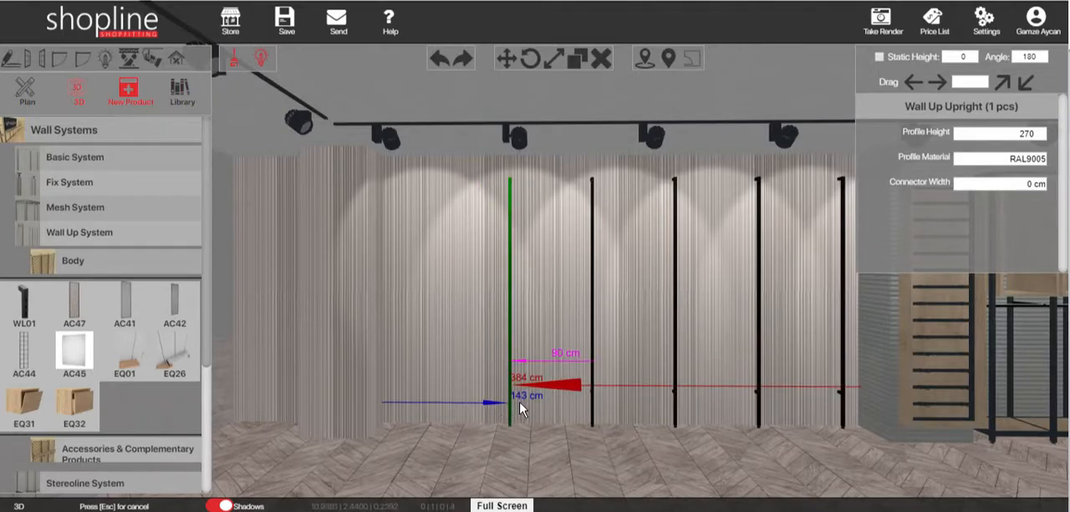
{"action": "left_click", "coordinate": [509, 407]}
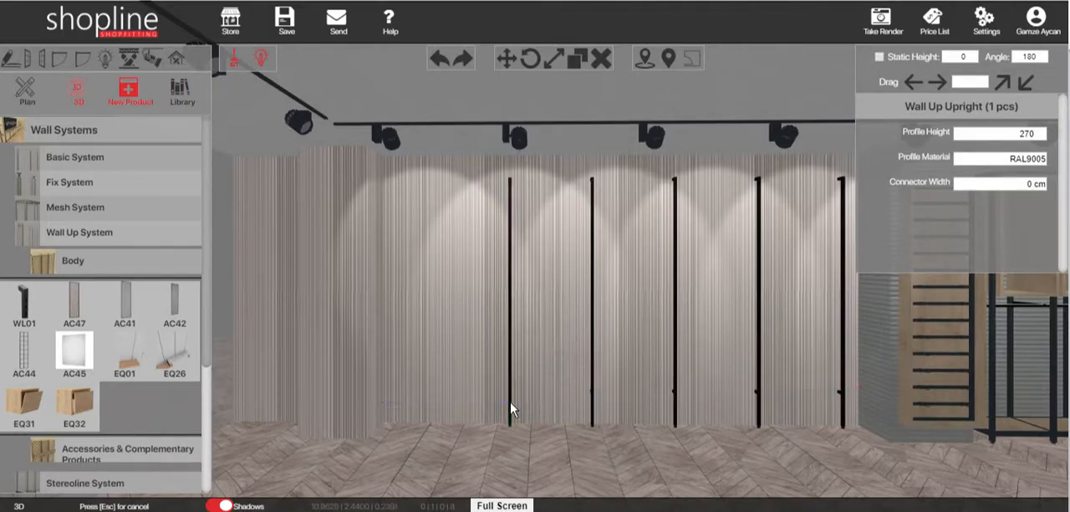
{"action": "left_click", "coordinate": [434, 408]}
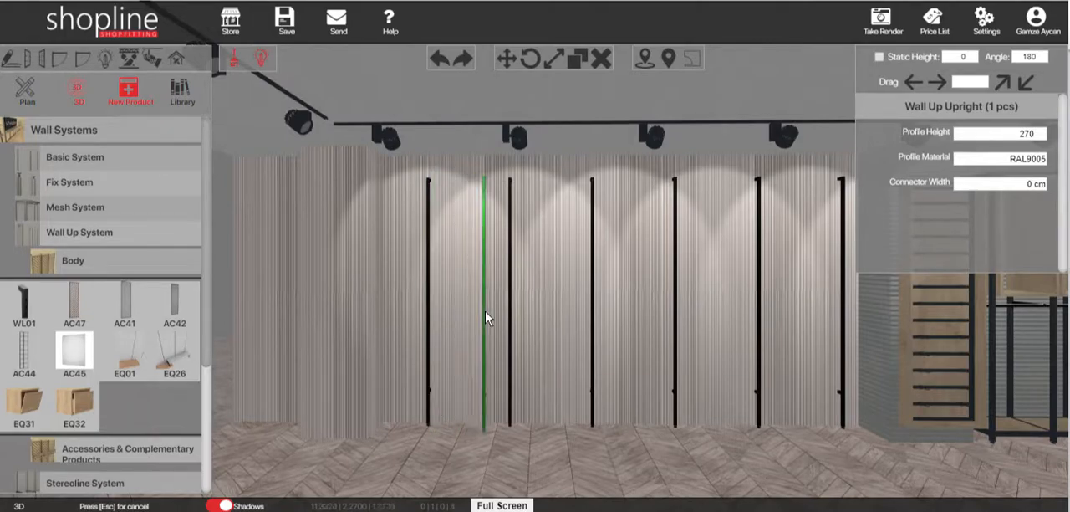
{"action": "key", "text": "Escape"}
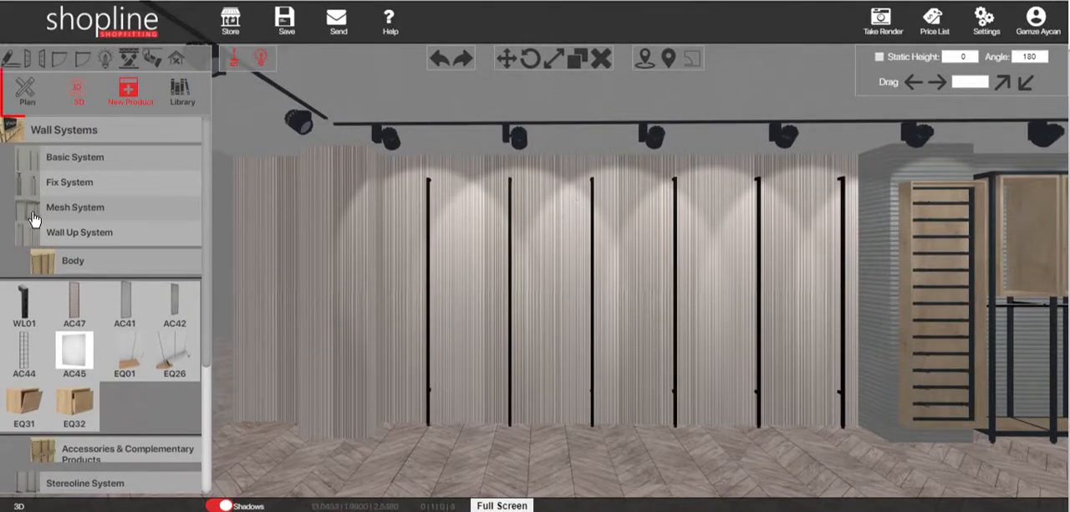
Step: Move all six uprights 15 cm along the wall at 180° in the plan view and return to the 3D view
{"action": "left_click", "coordinate": [23, 93]}
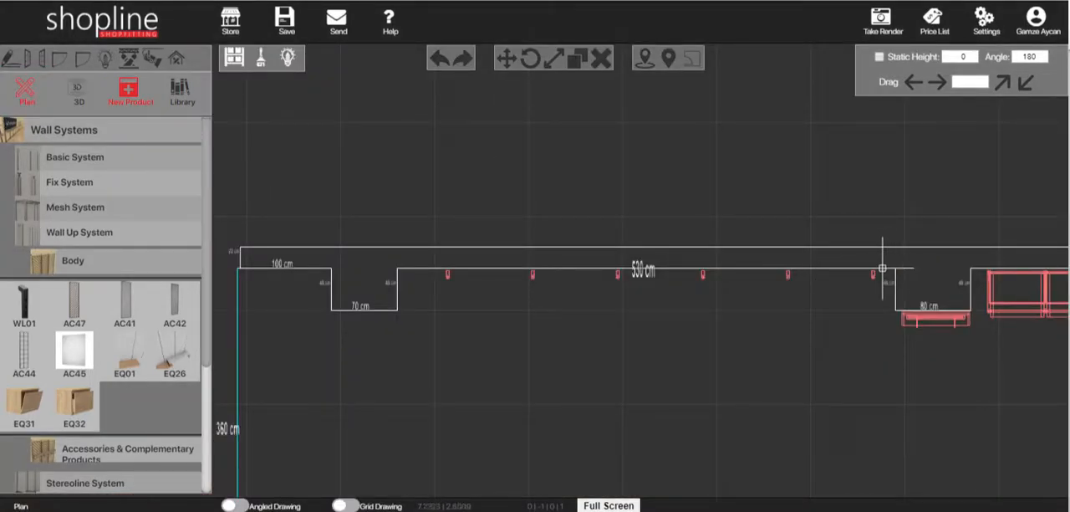
{"action": "left_click", "coordinate": [449, 276]}
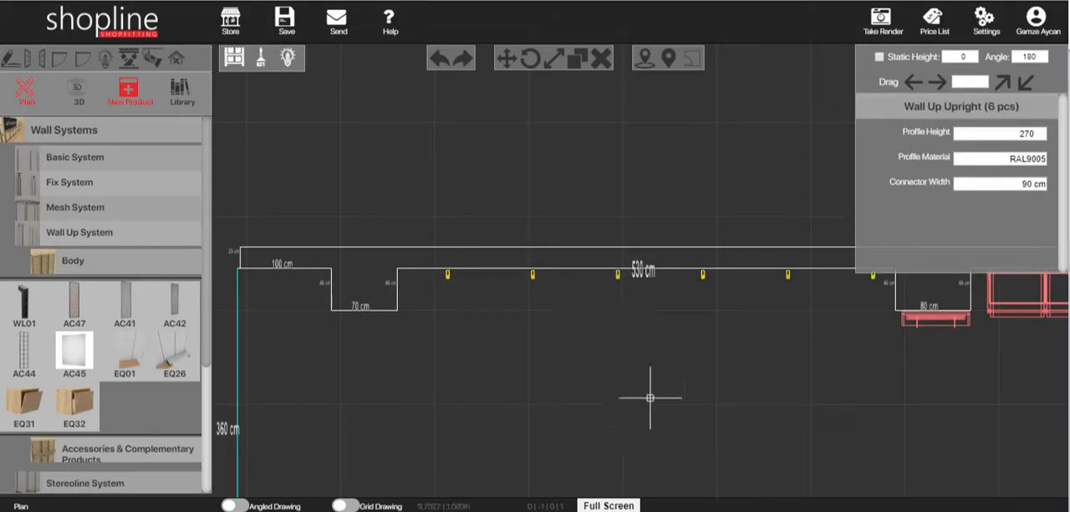
{"action": "left_click", "coordinate": [506, 58]}
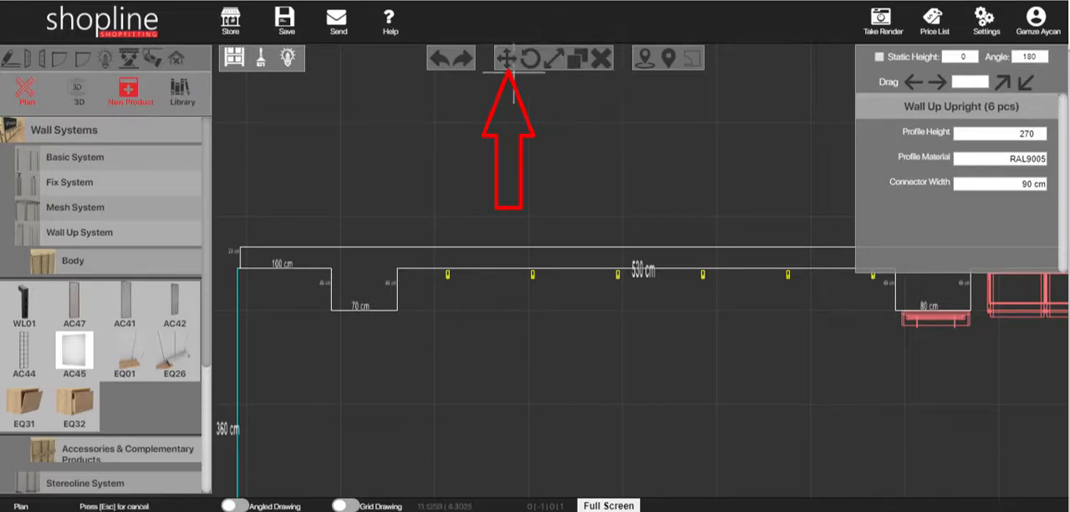
{"action": "left_click", "coordinate": [626, 320]}
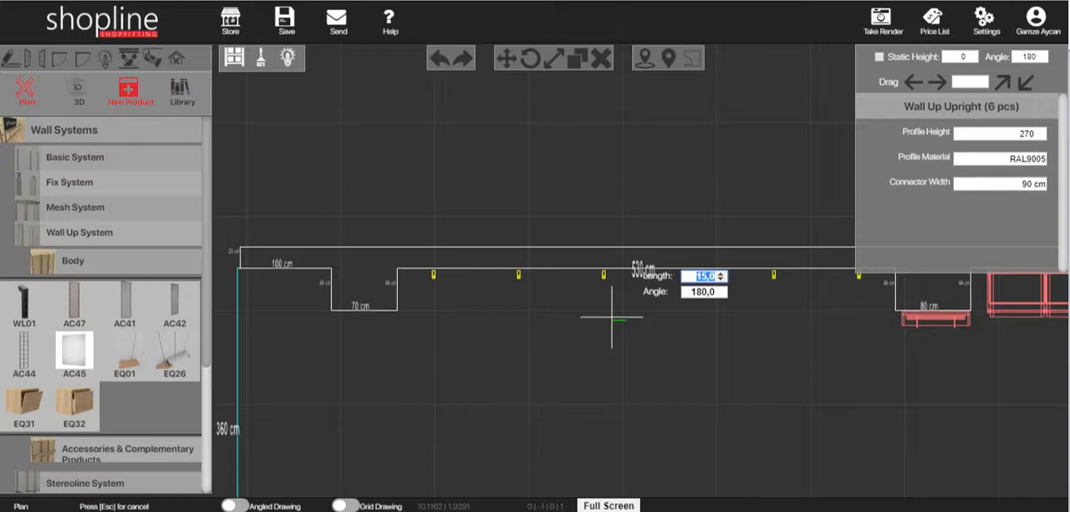
{"action": "key", "text": "Escape"}
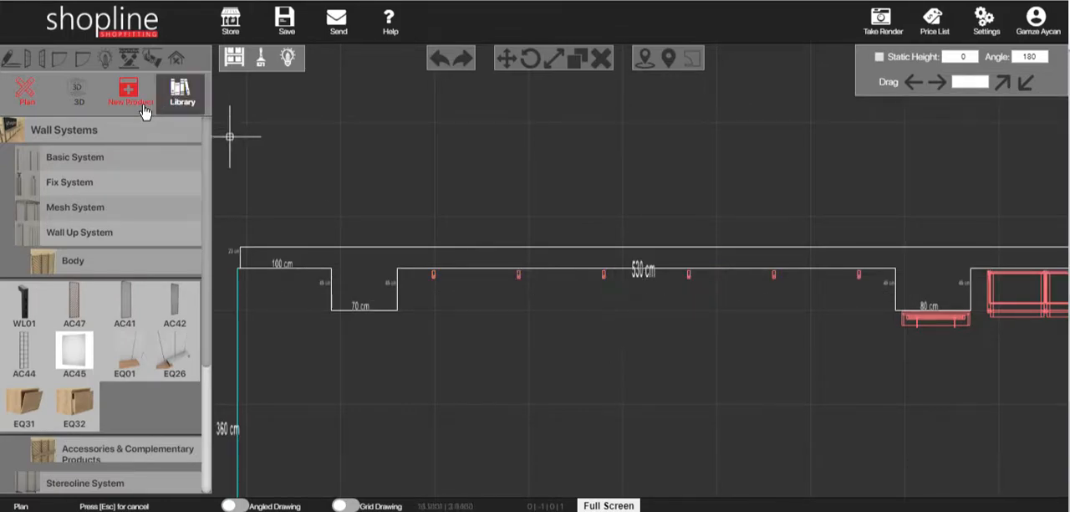
{"action": "left_click", "coordinate": [76, 94]}
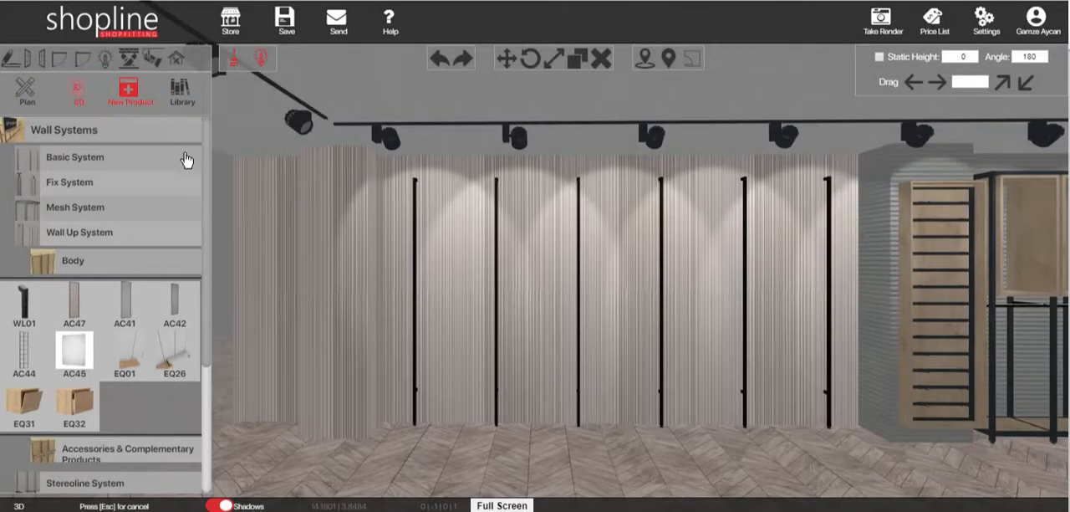
Step: Select all six Wall Up uprights together and open their profile material choices
{"action": "key", "text": "ctrl"}
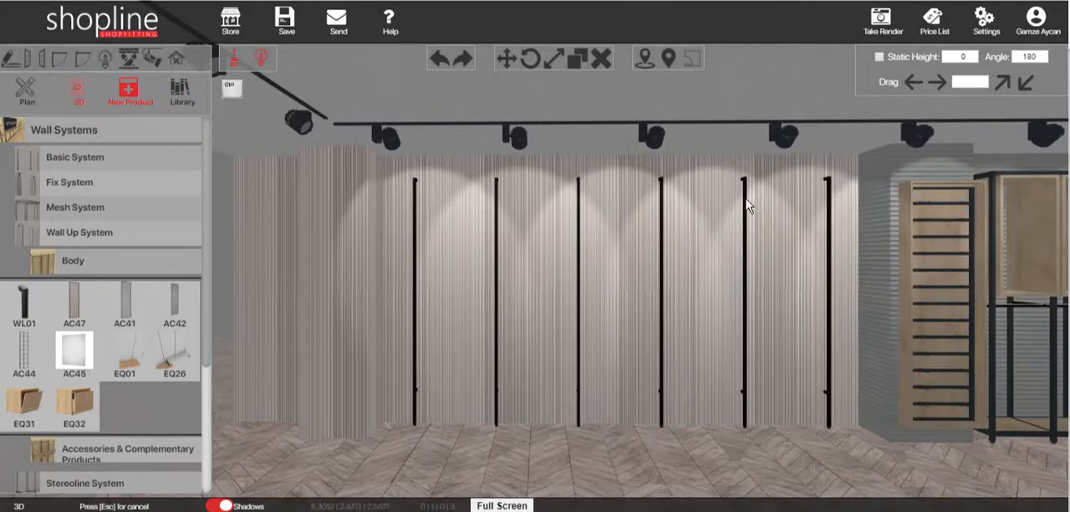
{"action": "left_click", "coordinate": [747, 202], "text": "ctrl"}
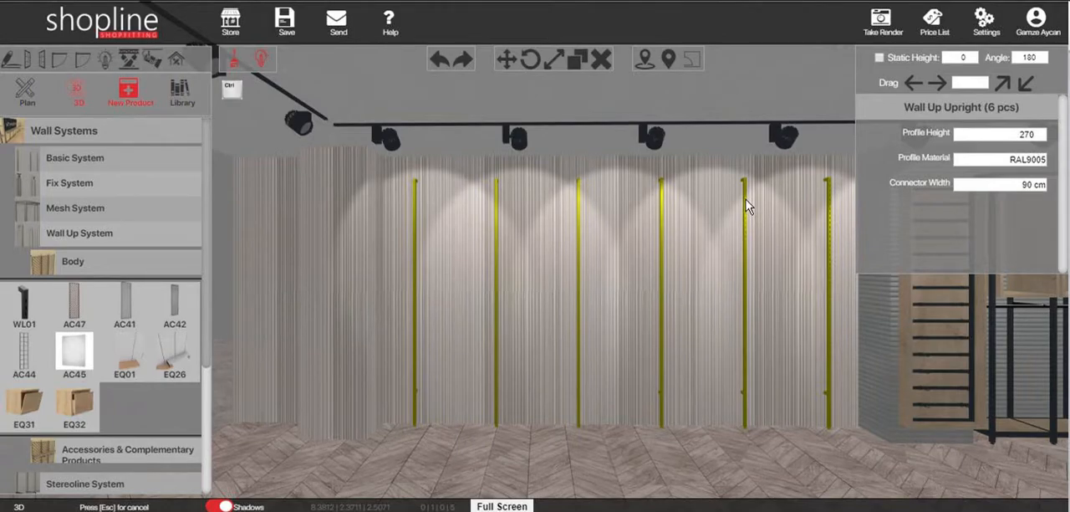
{"action": "left_click", "coordinate": [962, 156]}
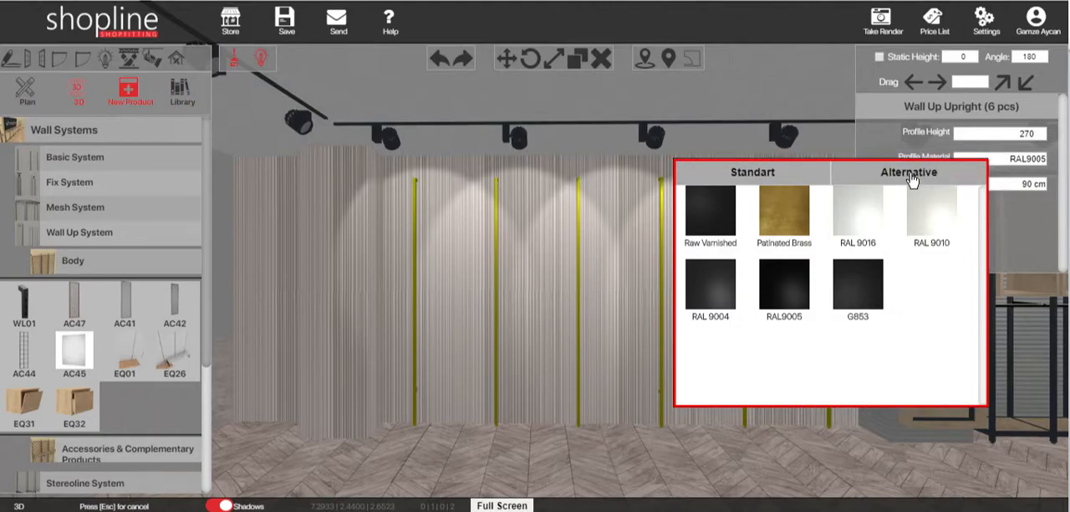
Step: Try the alternative grey finishes on the uprights, including RAL 7043, RAL 7024, RAL 7016, RAL 7015, RAL 7012 and RAL 7031
{"action": "left_click", "coordinate": [912, 177]}
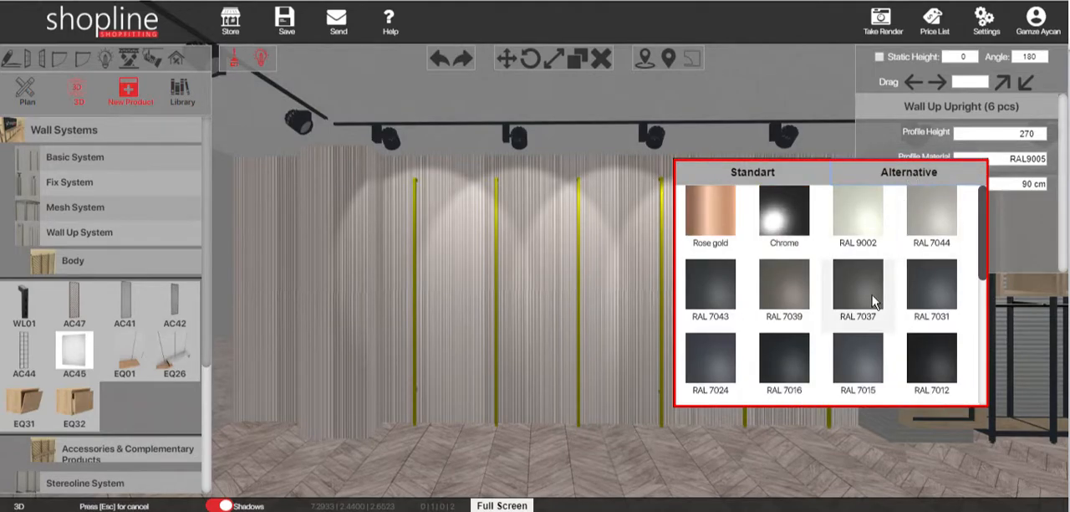
{"action": "scroll", "coordinate": [861, 310], "scroll_direction": "down", "scroll_amount": 1}
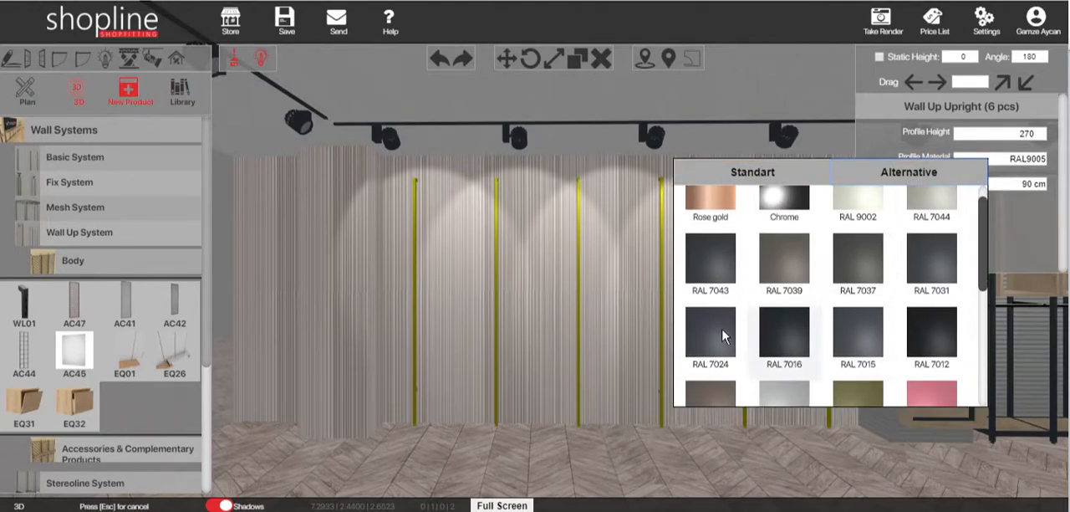
{"action": "left_click", "coordinate": [721, 250]}
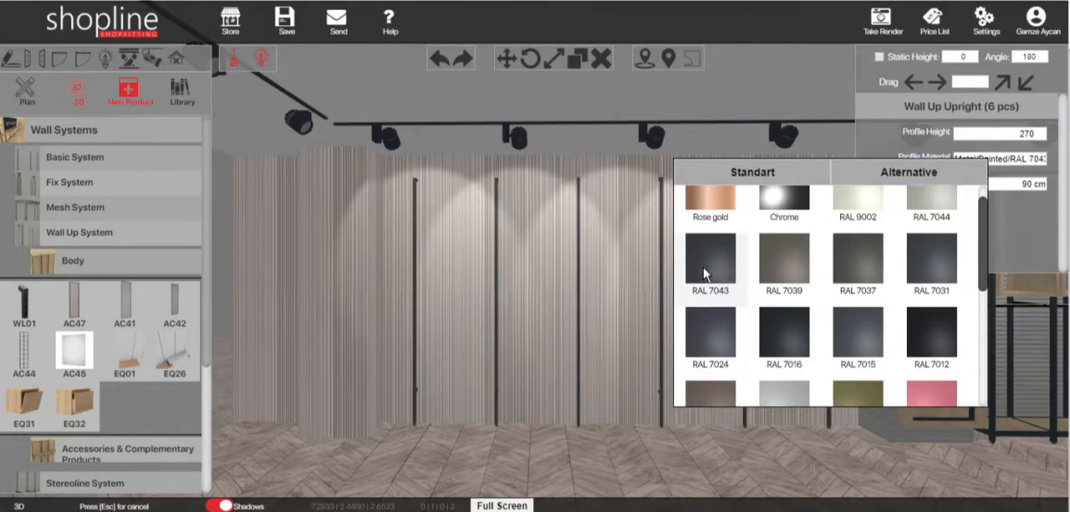
{"action": "left_click", "coordinate": [709, 322]}
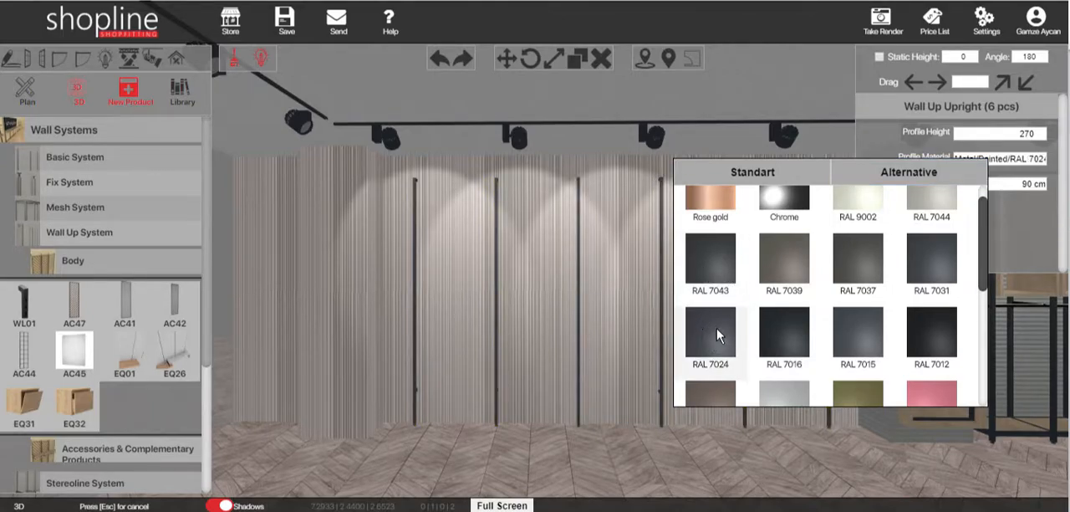
{"action": "left_click", "coordinate": [802, 335]}
{"action": "left_click", "coordinate": [848, 326]}
{"action": "left_click", "coordinate": [932, 320]}
{"action": "left_click", "coordinate": [930, 276]}
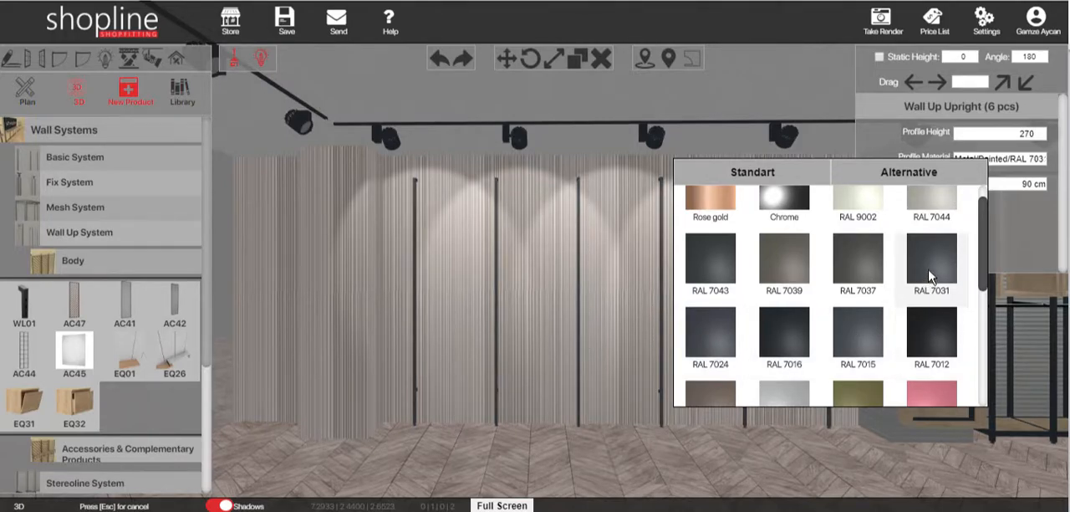
{"action": "left_click", "coordinate": [712, 275]}
Step: Try further alternative finishes on the uprights, including RAL 1053 and RAL 7015
{"action": "scroll", "coordinate": [785, 280], "scroll_direction": "down", "scroll_amount": 1}
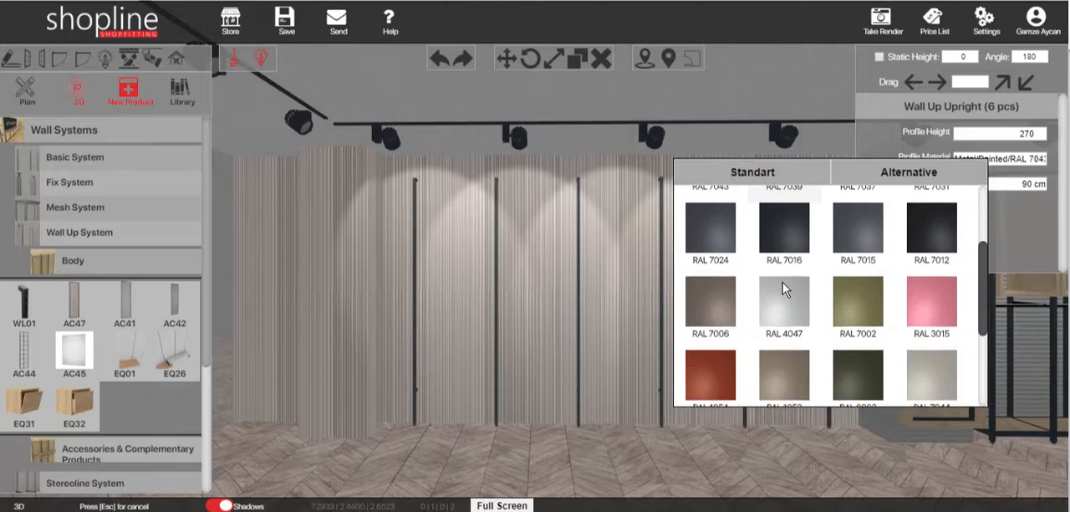
{"action": "scroll", "coordinate": [783, 288], "scroll_direction": "down", "scroll_amount": 2}
{"action": "left_click", "coordinate": [811, 239]}
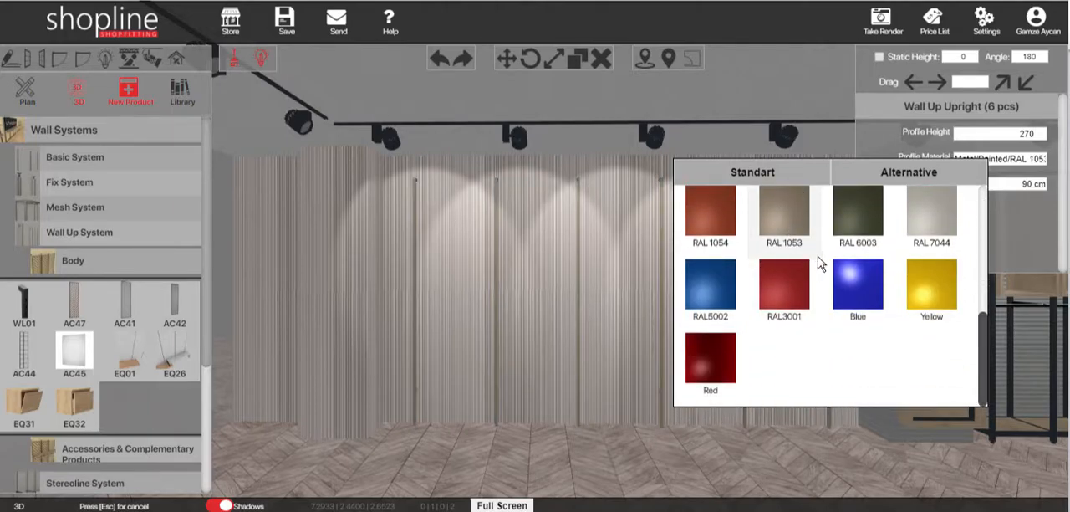
{"action": "scroll", "coordinate": [821, 259], "scroll_direction": "up", "scroll_amount": 2}
{"action": "left_click", "coordinate": [857, 249]}
{"action": "scroll", "coordinate": [844, 280], "scroll_direction": "up", "scroll_amount": 3}
{"action": "left_click", "coordinate": [855, 347]}
{"action": "scroll", "coordinate": [756, 284], "scroll_direction": "up", "scroll_amount": 1}
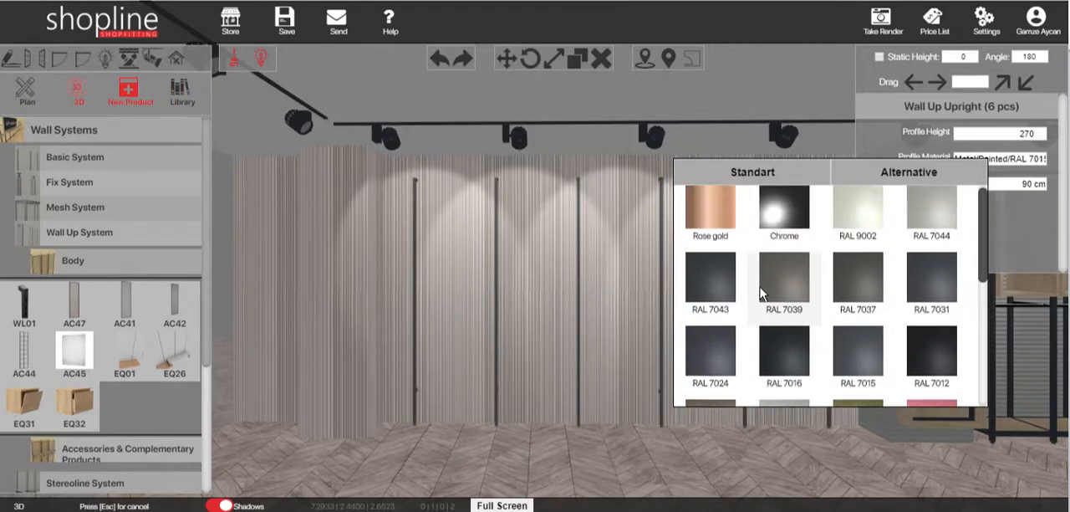
Step: Try the standard Raw Varnished finish on the uprights and set their profile material to G853
{"action": "left_click", "coordinate": [749, 174]}
{"action": "left_click", "coordinate": [724, 228]}
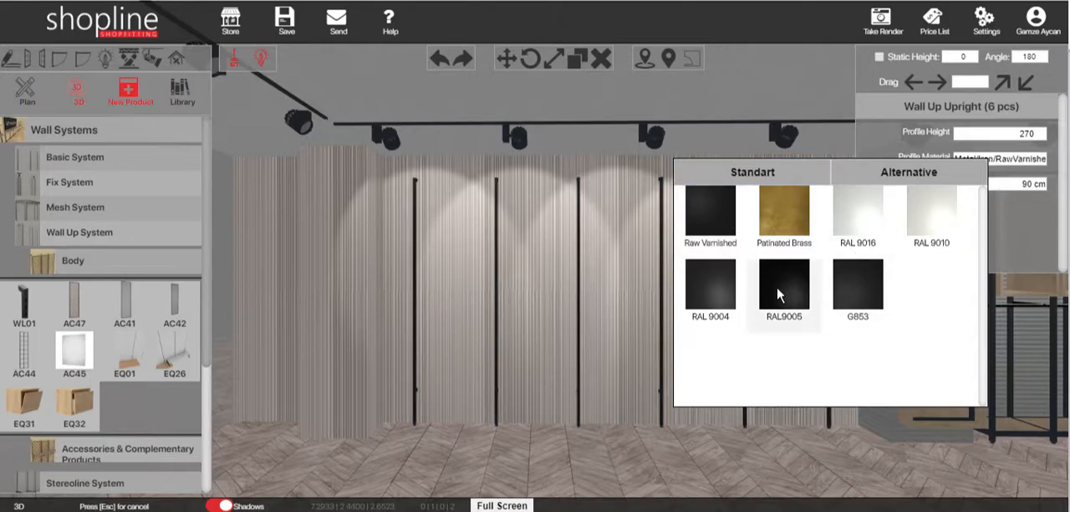
{"action": "left_click", "coordinate": [837, 280]}
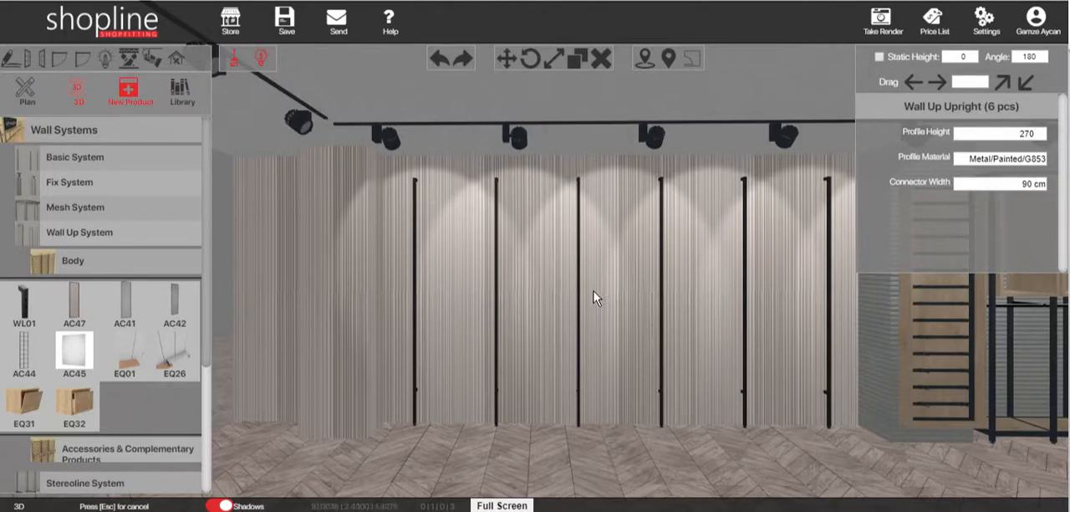
Step: Place an AC41 expanded metal separator panel in the bay between the two leftmost uprights at a height of 20 cm
{"action": "right_click_drag", "start_coordinate": [593, 290], "coordinate": [591, 292]}
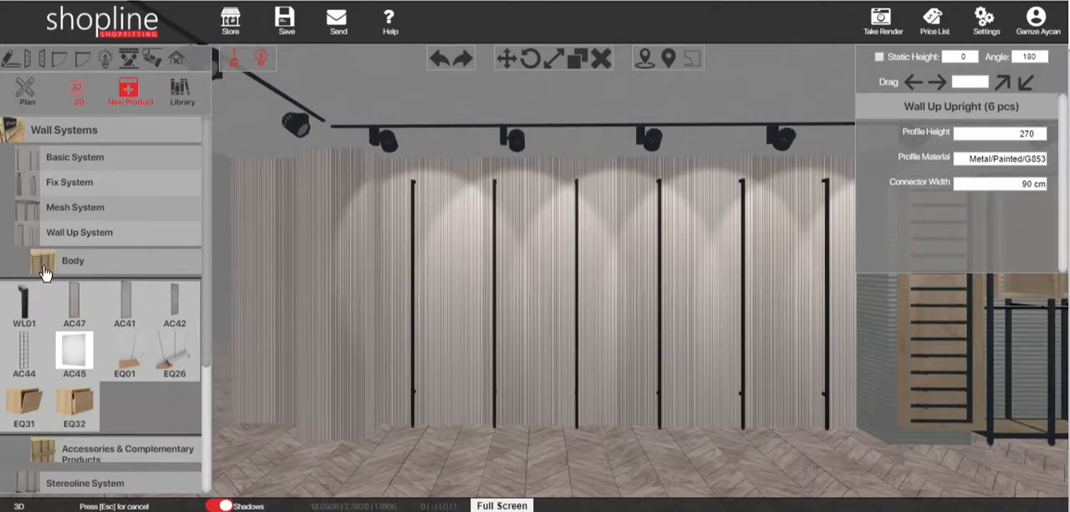
{"action": "scroll", "coordinate": [42, 272], "scroll_direction": "down", "scroll_amount": 1}
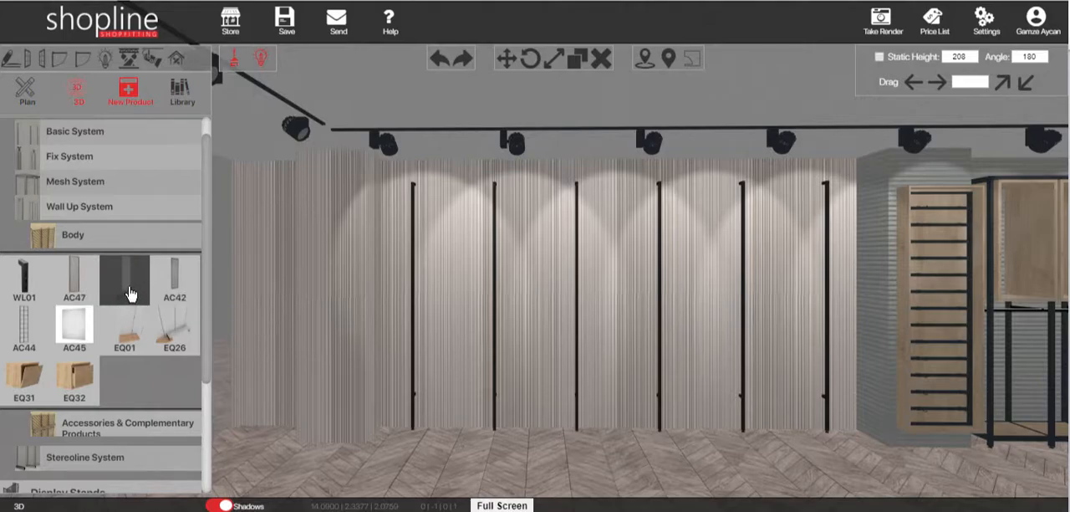
{"action": "left_click", "coordinate": [129, 293]}
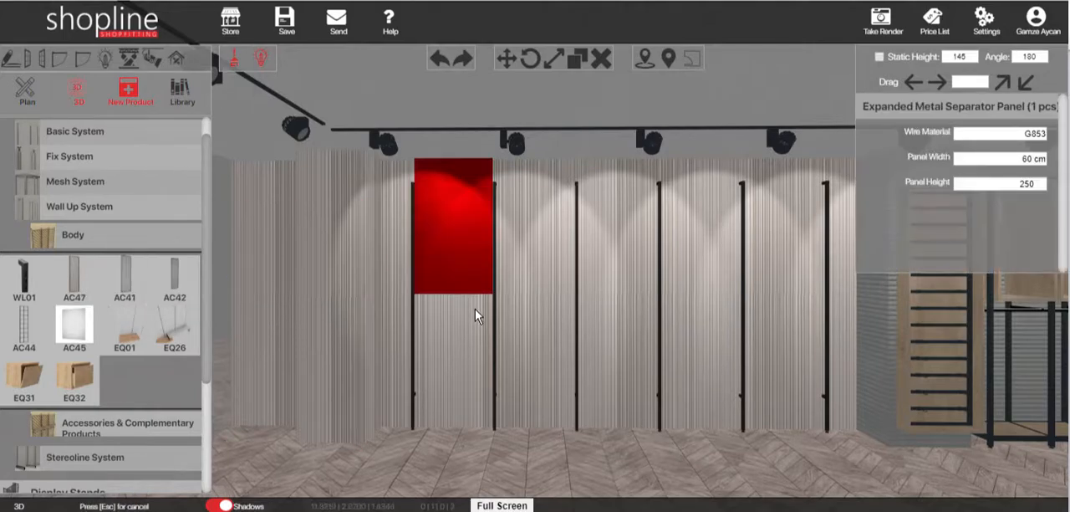
{"action": "left_click", "coordinate": [452, 424]}
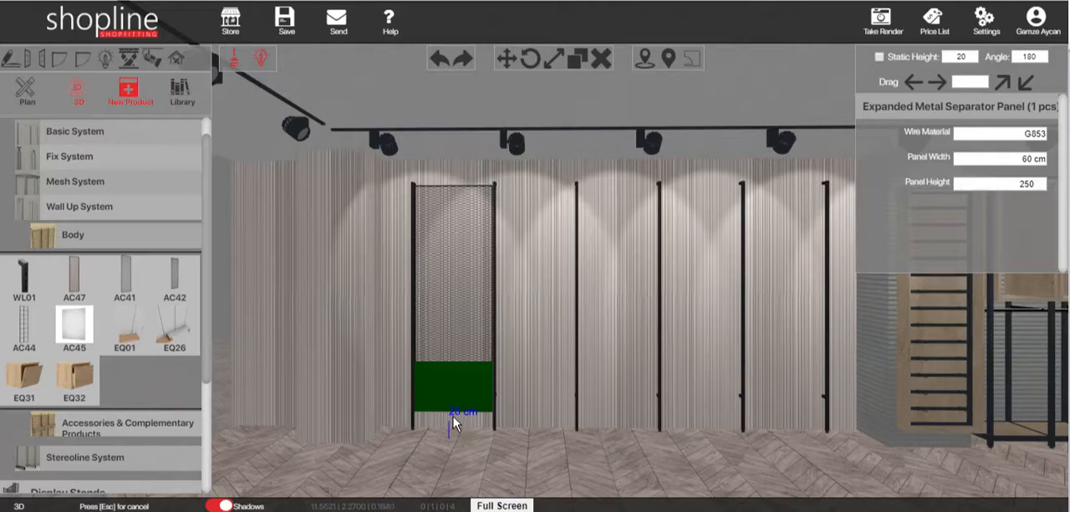